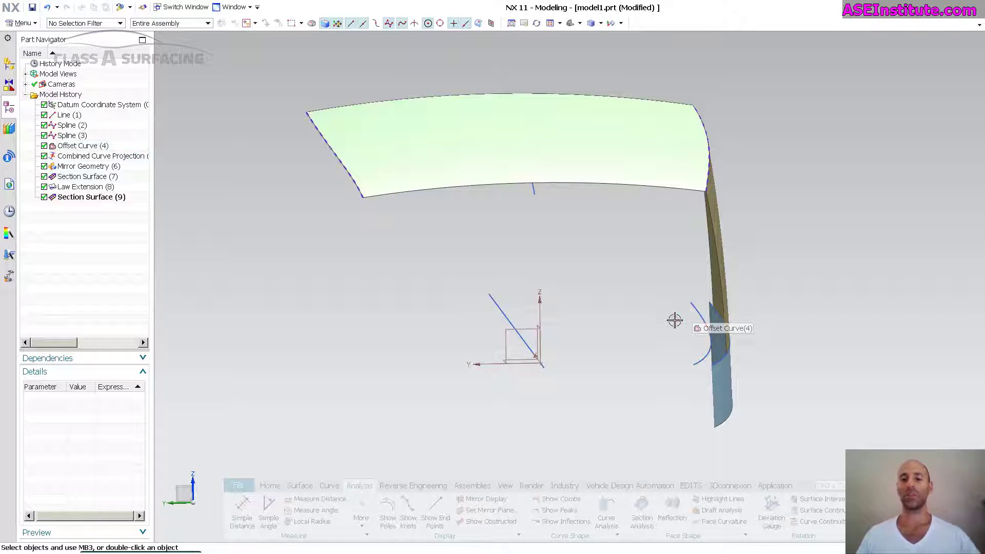
Open Spline (3) along the blue surface's upper edge to inspect its pole definition, and close it without changes
left_click(659, 380)
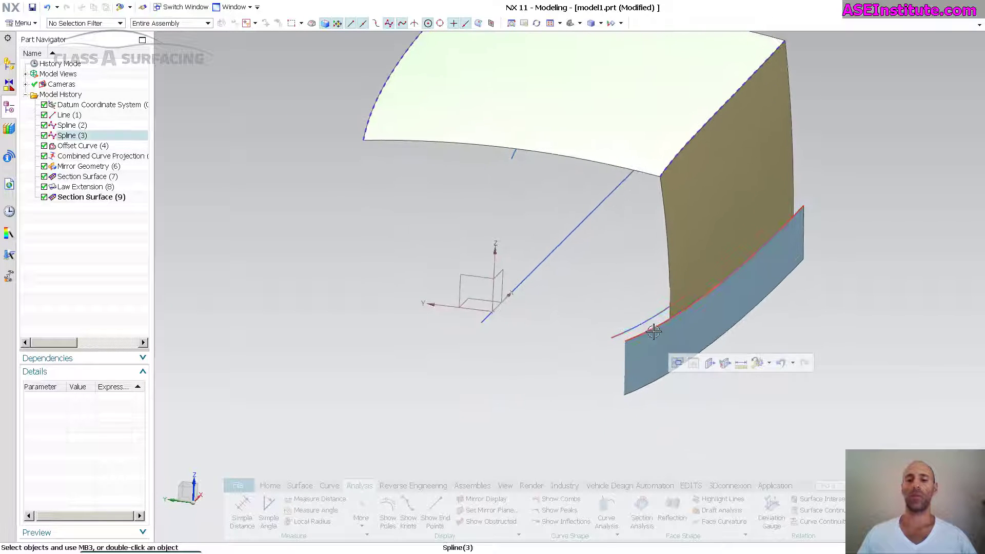
left_click(76, 137)
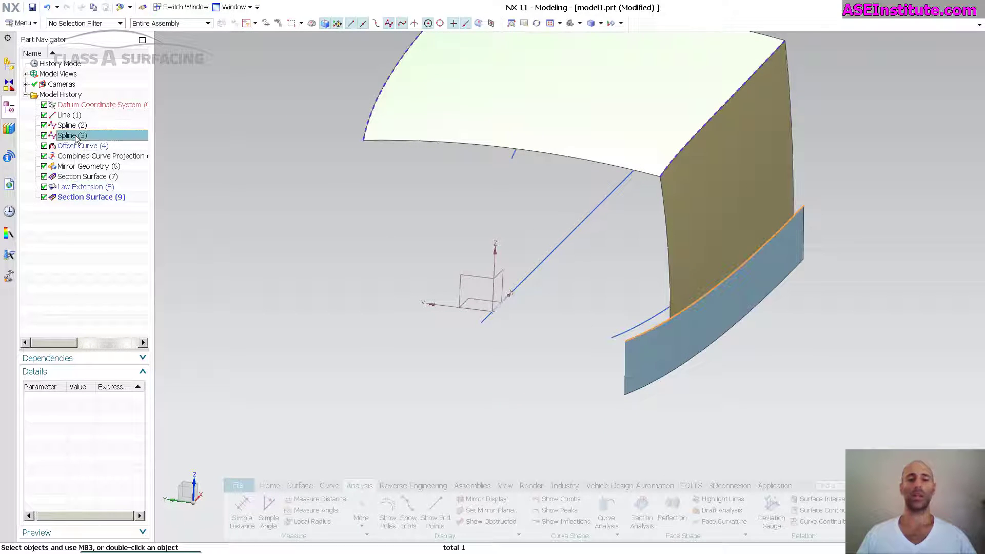
double_click(76, 138)
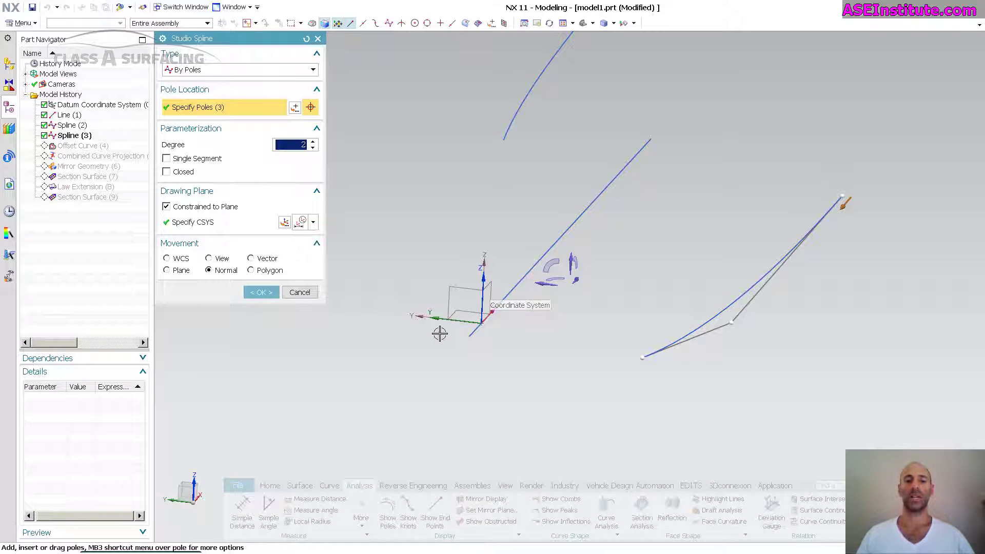
middle_click(394, 357)
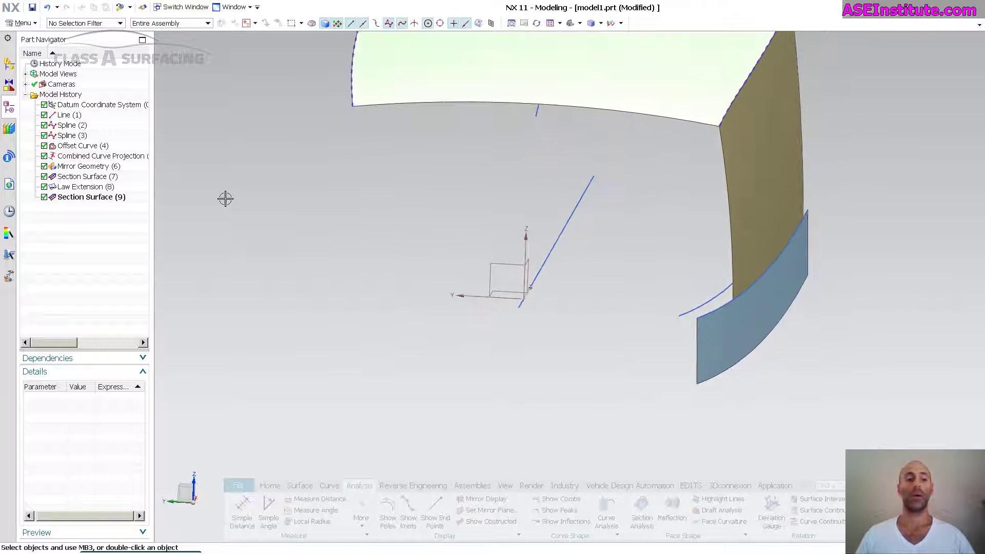
Examine how the offset curve and the combined curve projection define the roof edge and the side surface
left_click(82, 147)
middle_click_drag(479, 306, 479, 307)
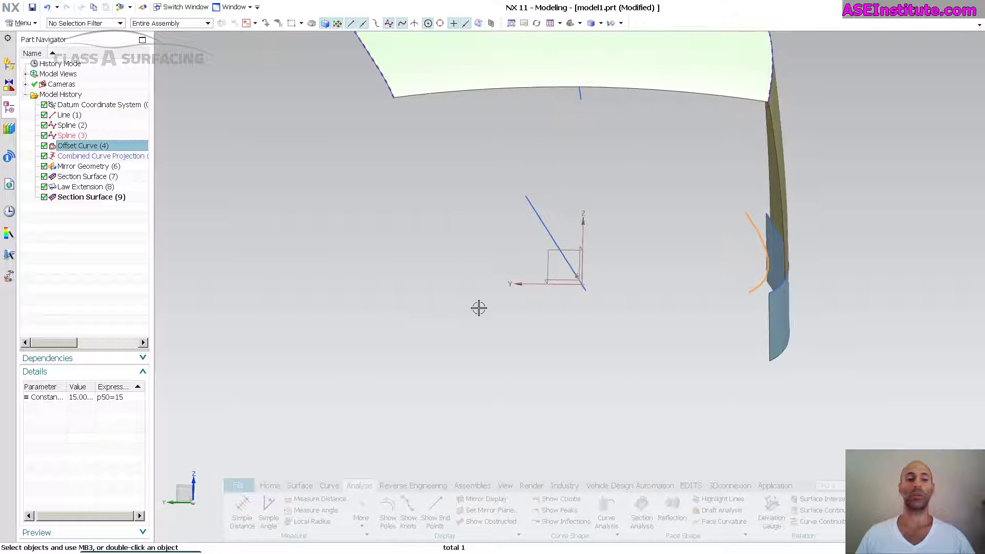
left_click(121, 157)
middle_click_drag(741, 207, 662, 156)
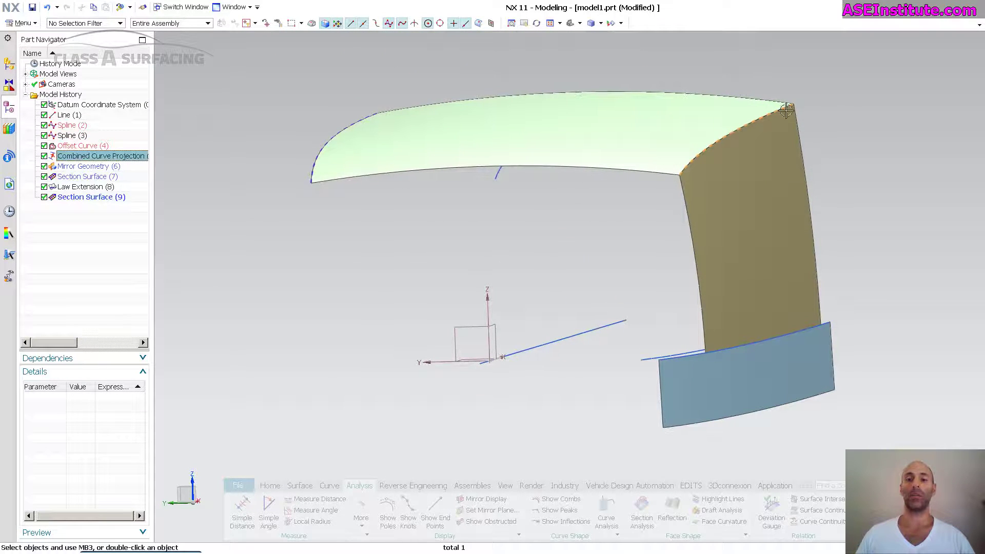
middle_click_drag(785, 110, 873, 188)
key("Escape")
middle_click_drag(830, 342, 770, 402)
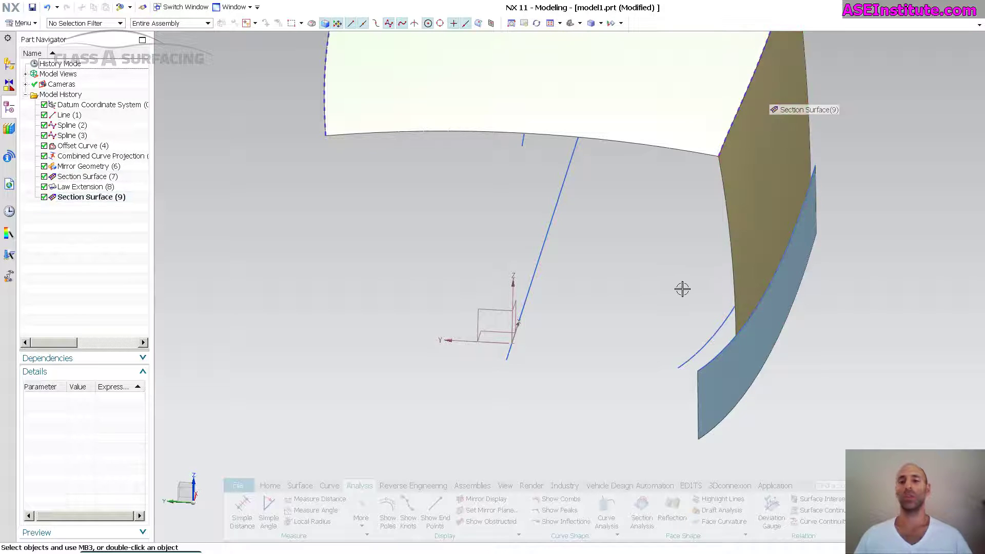
middle_click_drag(694, 349, 667, 363)
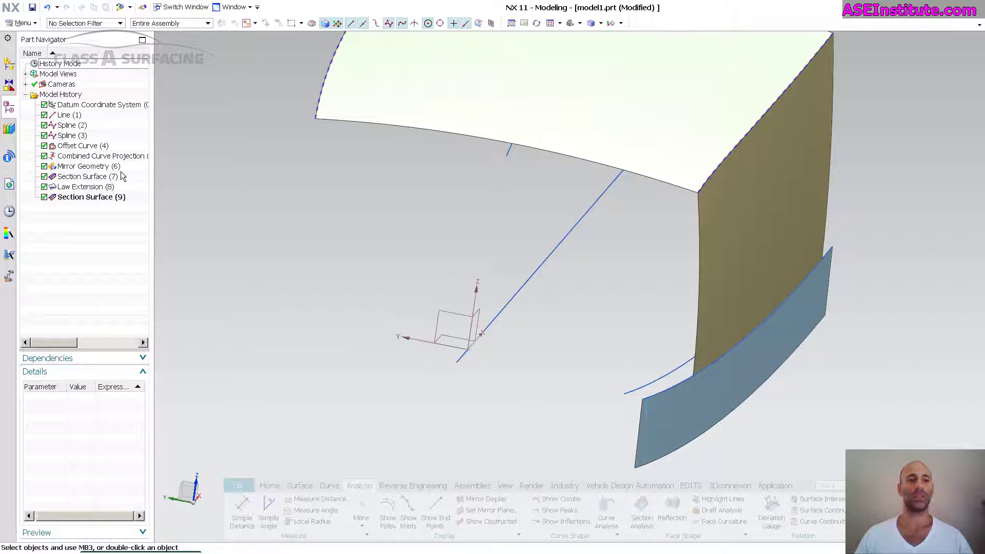
Inspect the offset curve's law settings without changing them, and compare the curve with the projected roof edge from several angles
left_click(662, 375)
double_click(100, 148)
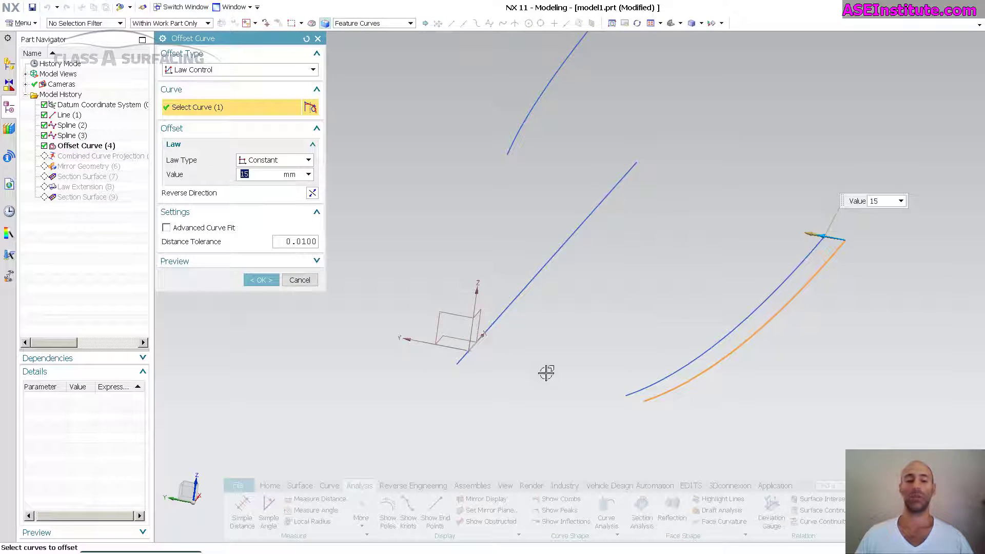
left_click(300, 282)
middle_click_drag(472, 301, 767, 341)
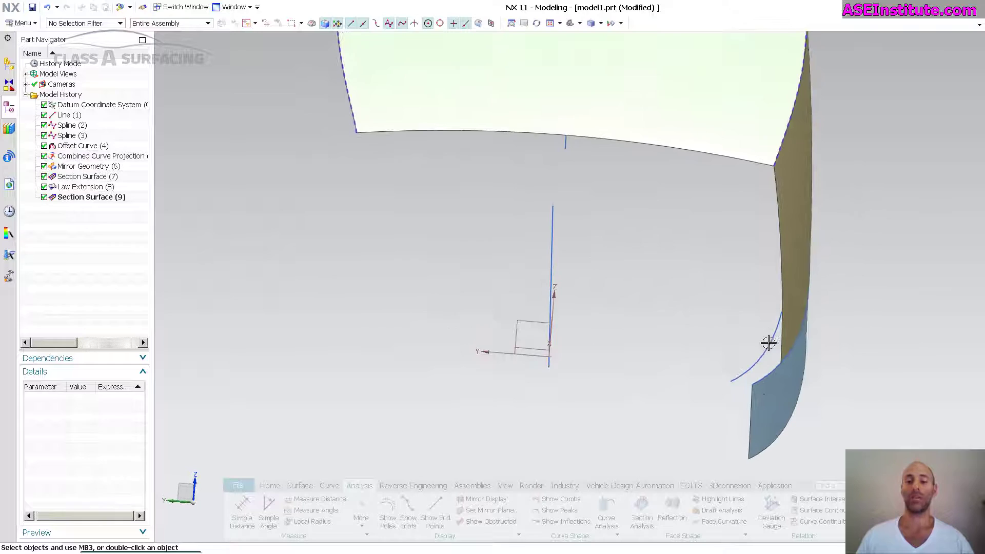
middle_click_drag(868, 359, 794, 318)
left_click(791, 118)
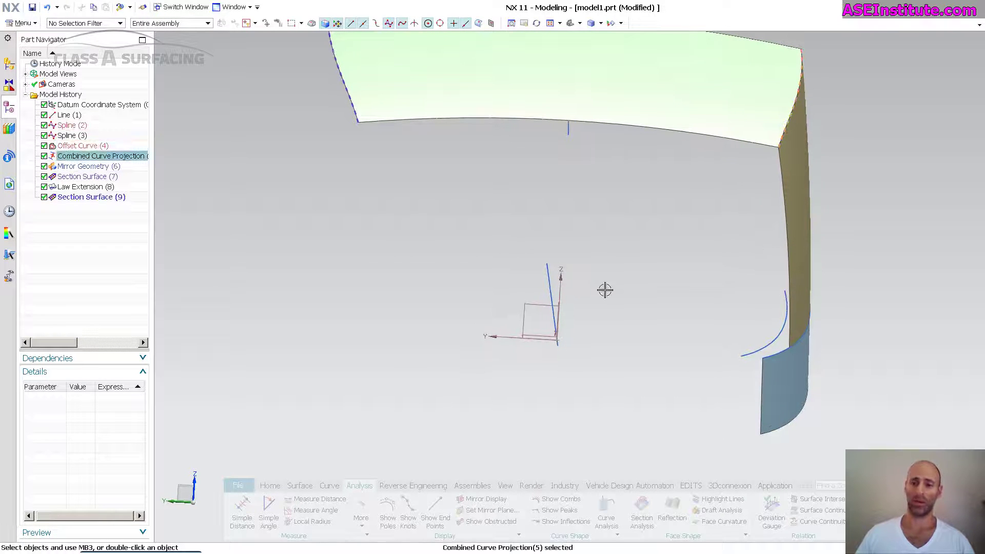
left_click(93, 145)
key("Escape")
middle_click_drag(461, 129, 785, 115)
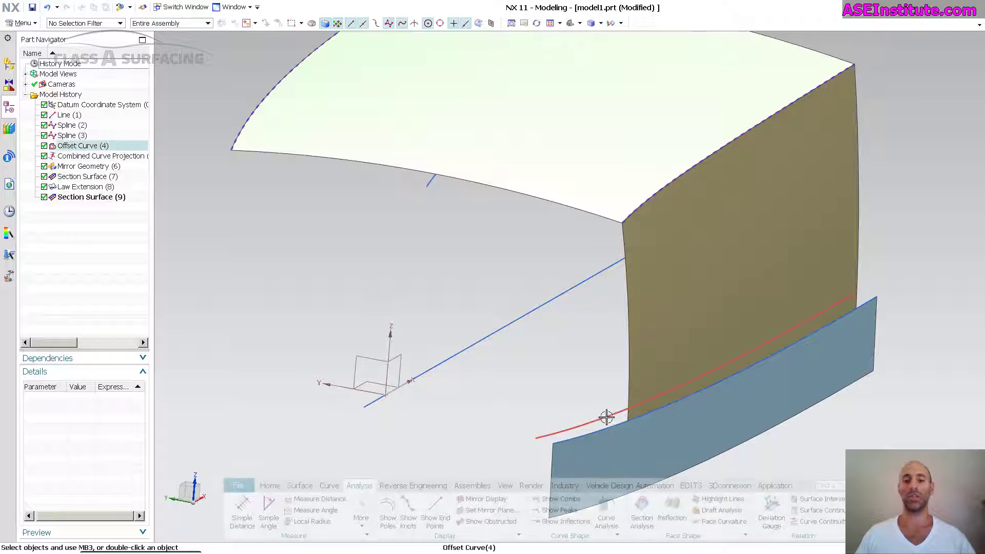
middle_click_drag(198, 265, 666, 339)
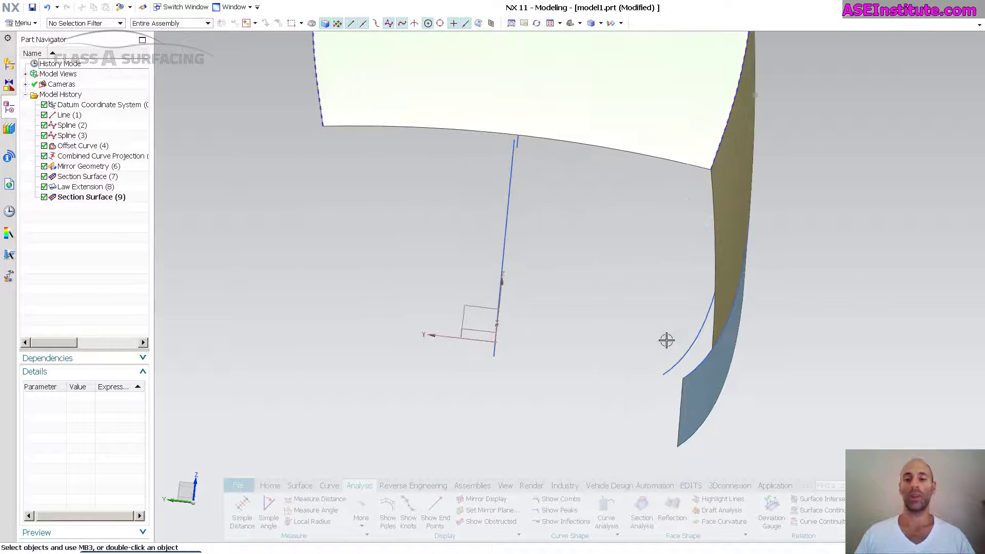
Change the offset curve's law type to Linear and pull its front end out to a 31 mm offset
double_click(678, 355)
middle_click_drag(613, 319, 543, 284)
left_click(282, 161)
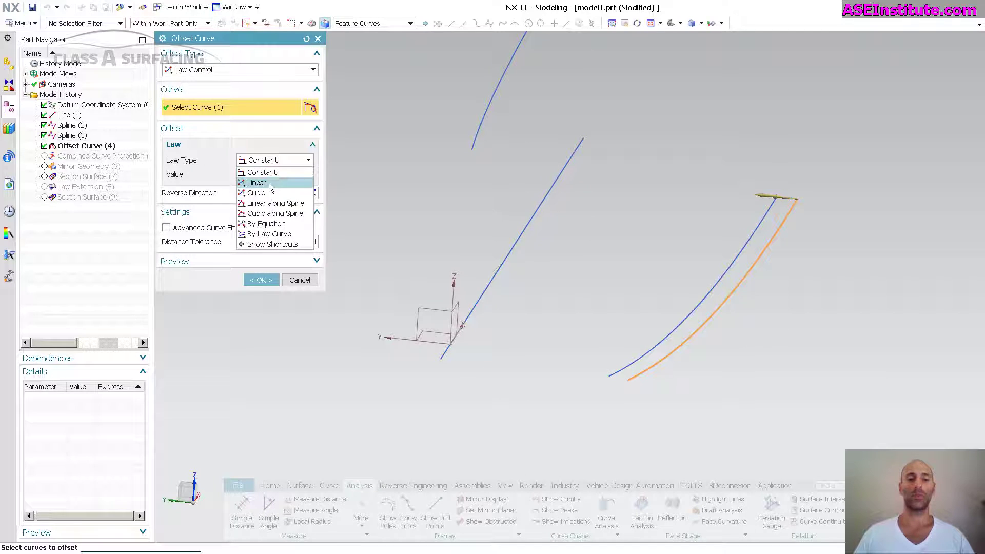
left_click(269, 184)
middle_click_drag(511, 344, 541, 336)
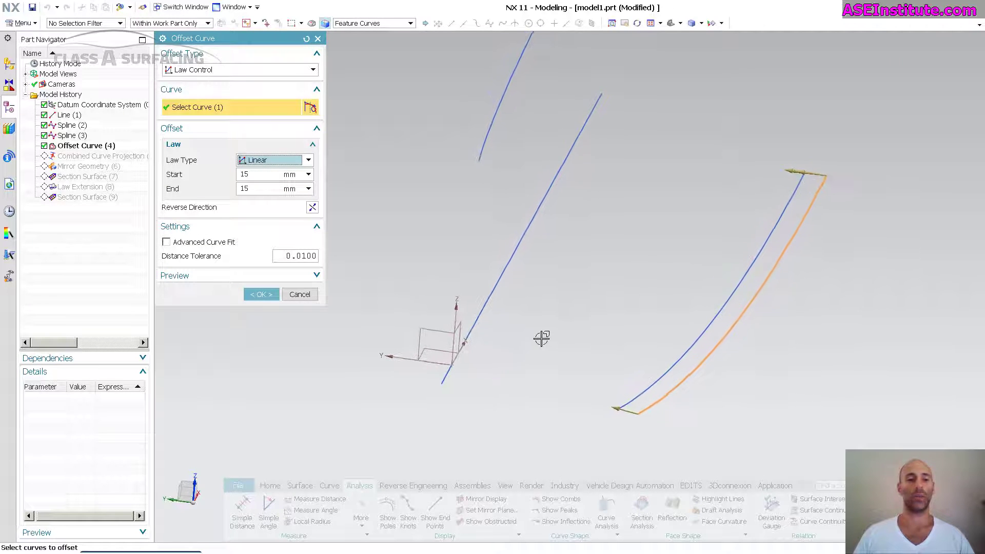
left_click_drag(615, 409, 600, 409)
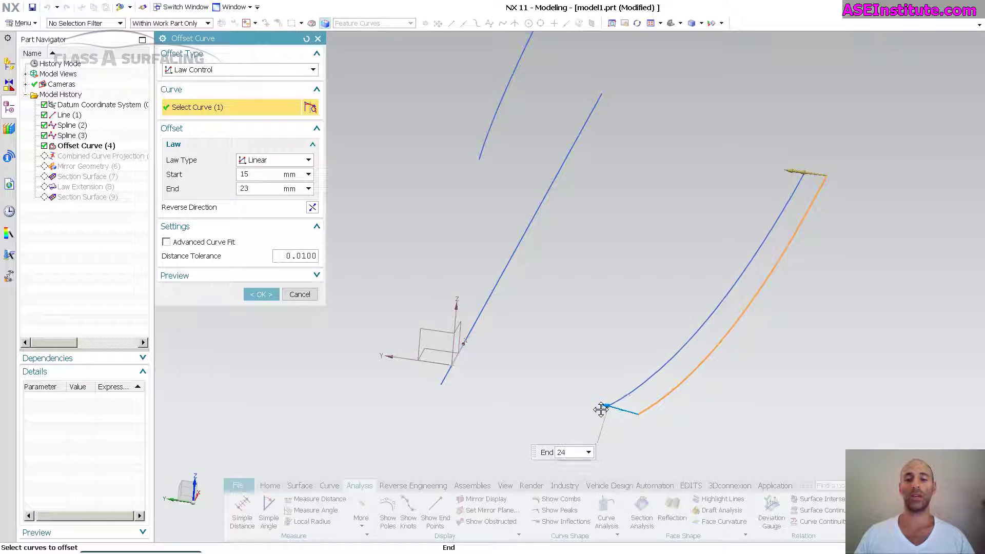
middle_click(515, 431)
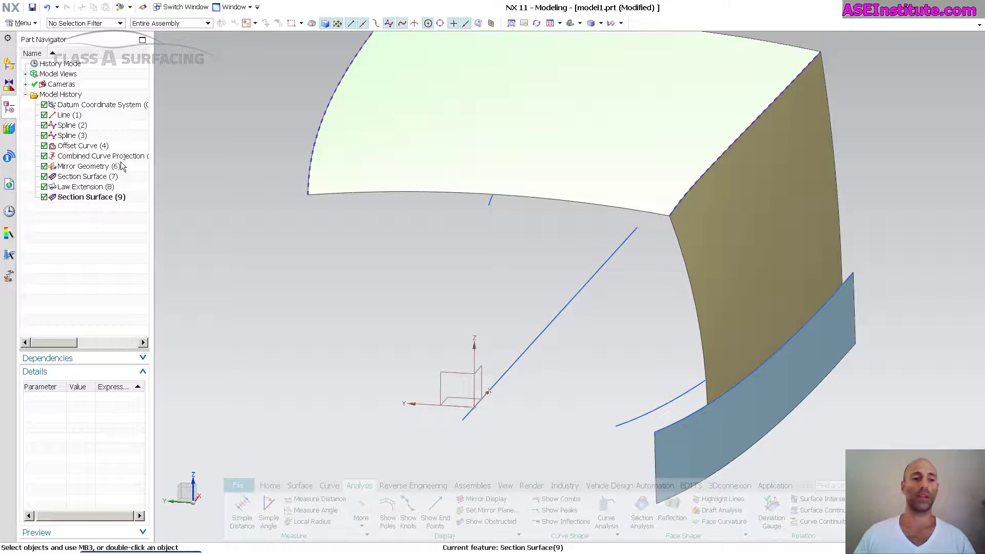
Set the offset curve's end value to 45 mm and inspect the updated roof and side surfaces
left_click(97, 148)
double_click(123, 408)
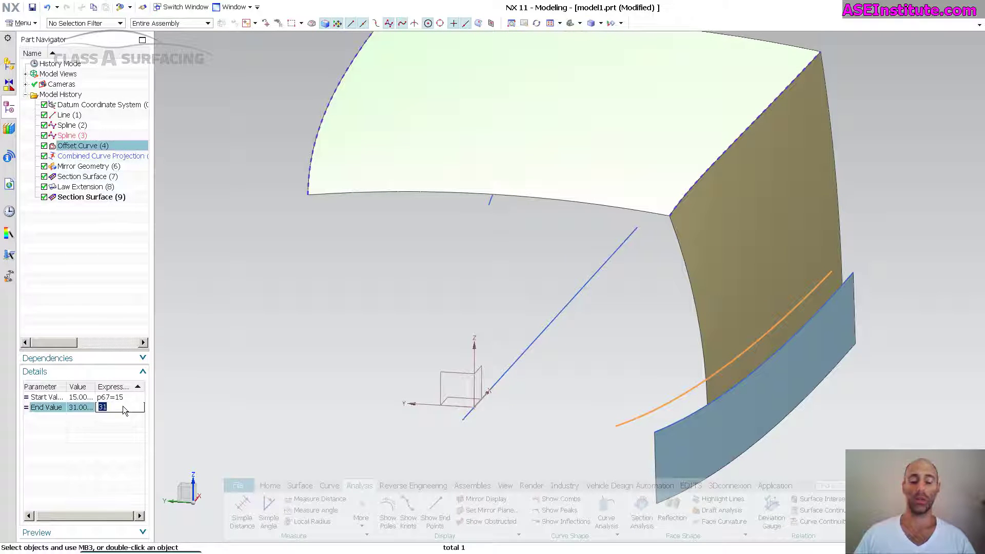
key("Return")
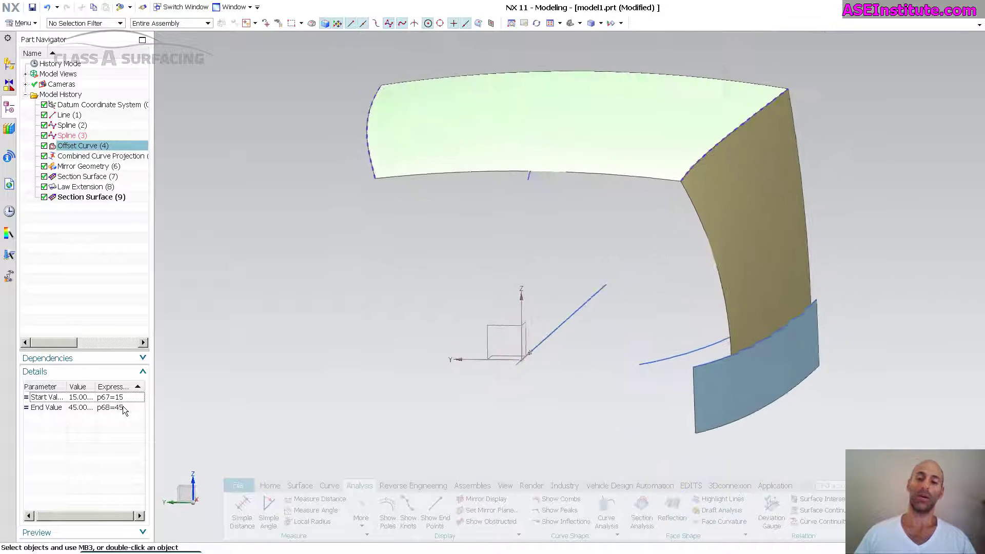
middle_click_drag(289, 420, 711, 416)
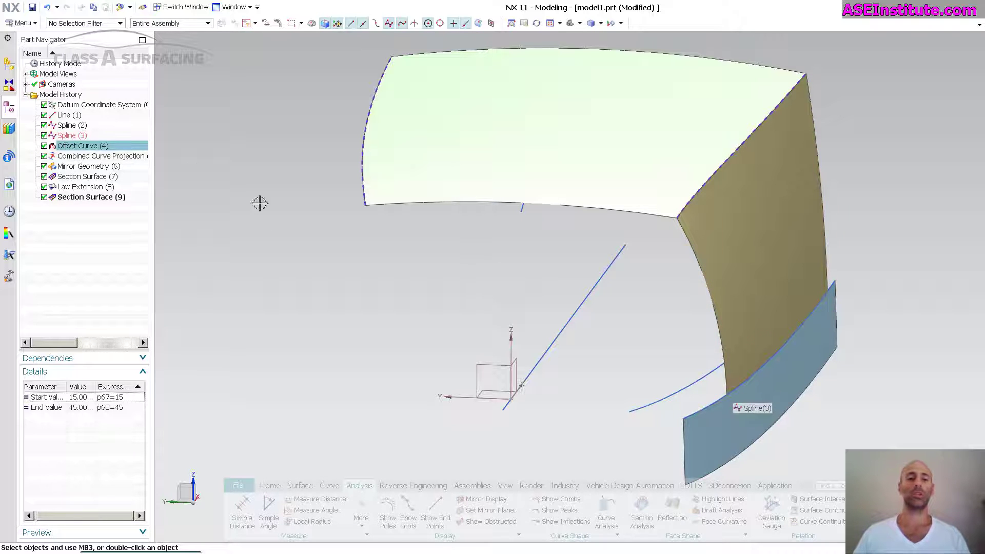
key("Escape")
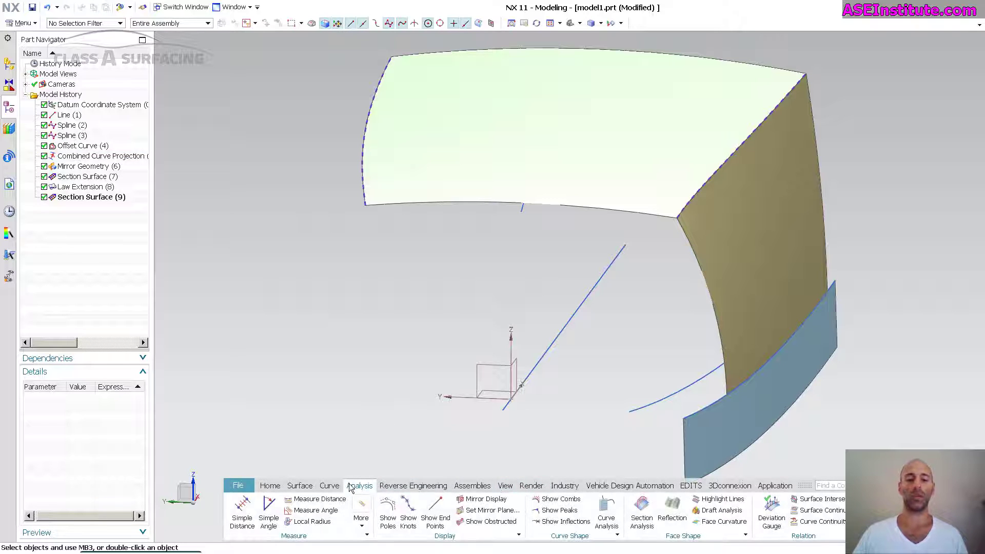
Add curvature combs with the suggested scale factor to the offset curve and its parent spline using Curve Analysis, and compare them
left_click(398, 526)
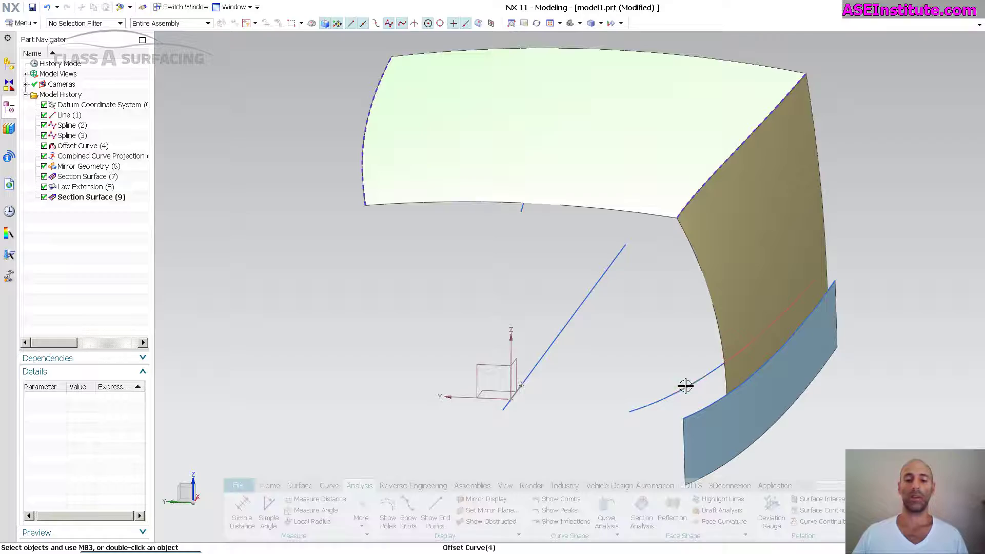
left_click(685, 385)
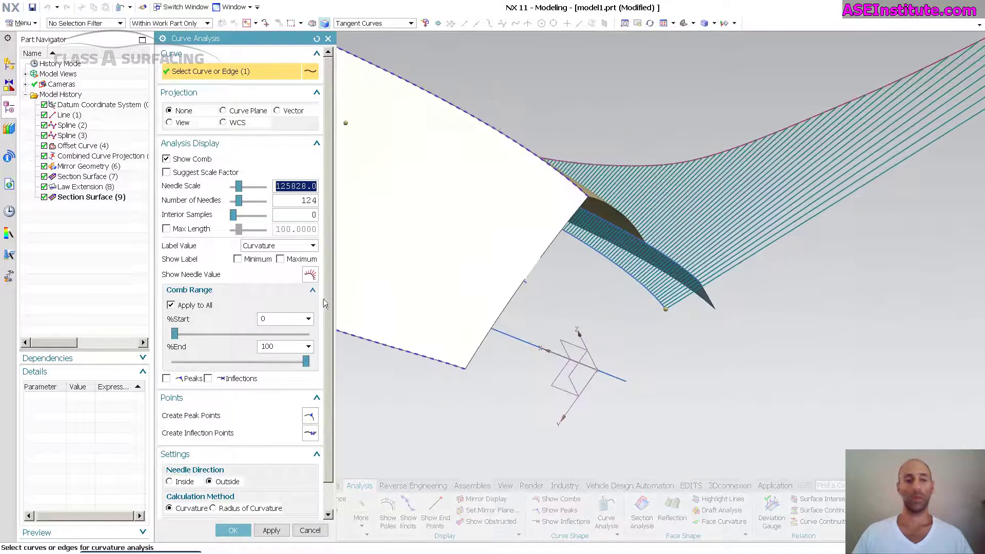
left_click(188, 173)
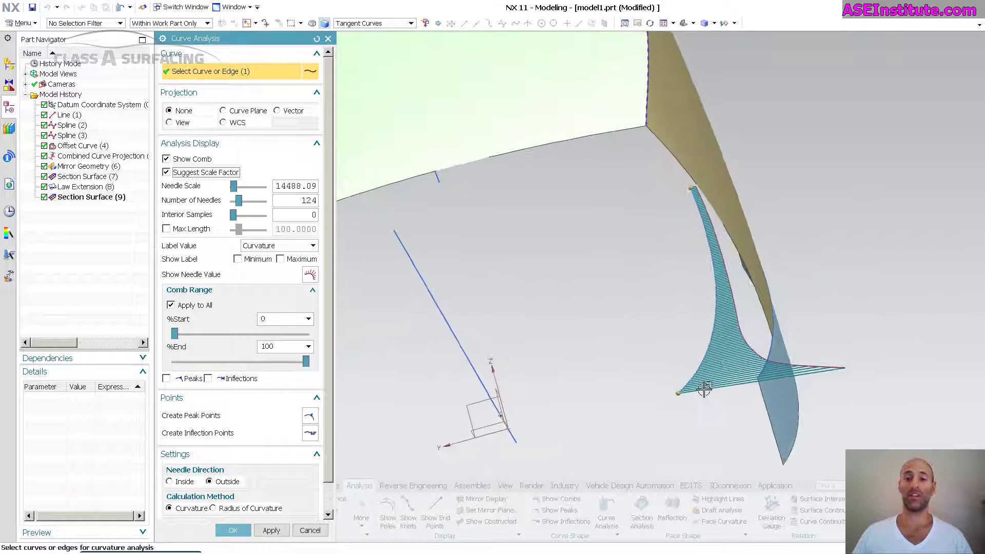
left_click(758, 353)
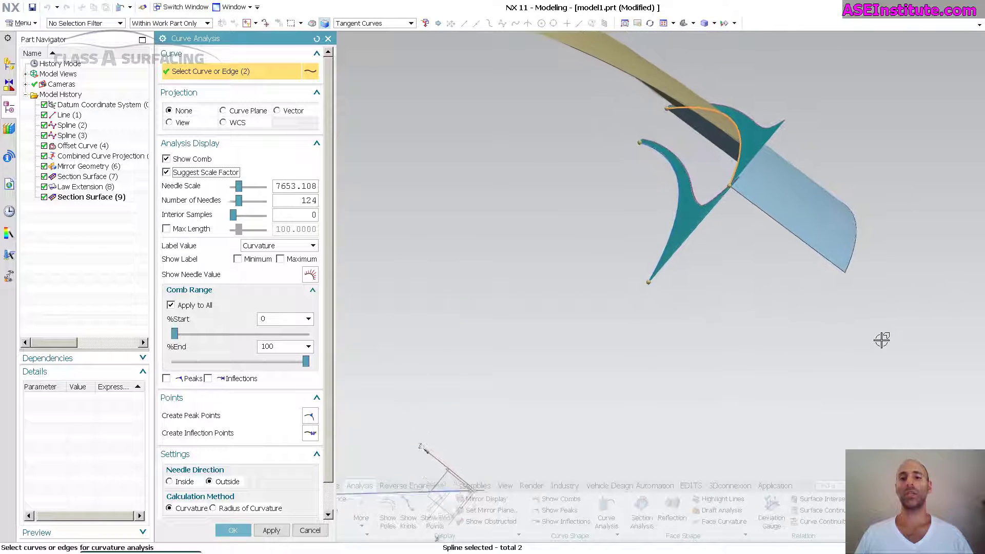
middle_click_drag(881, 339, 817, 305)
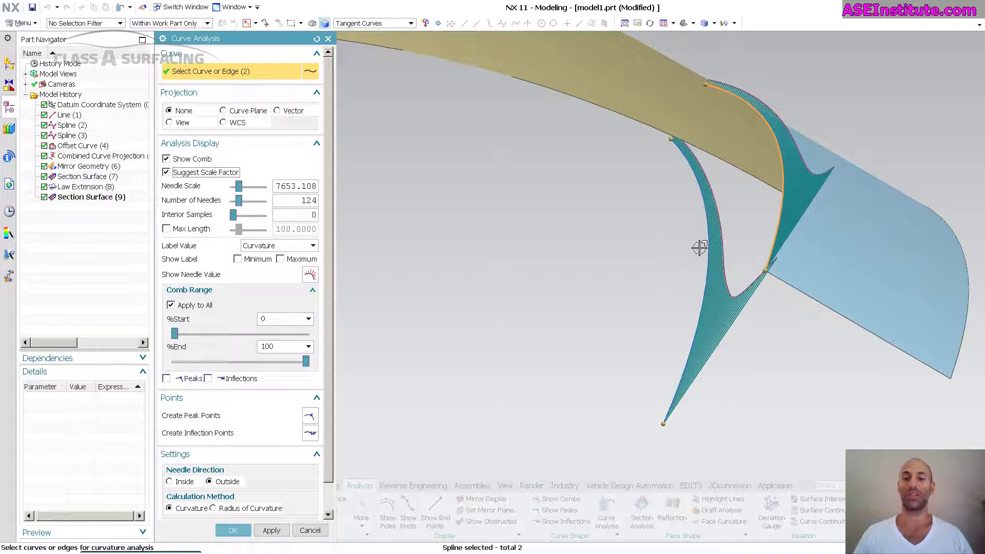
middle_click_drag(700, 247, 836, 387)
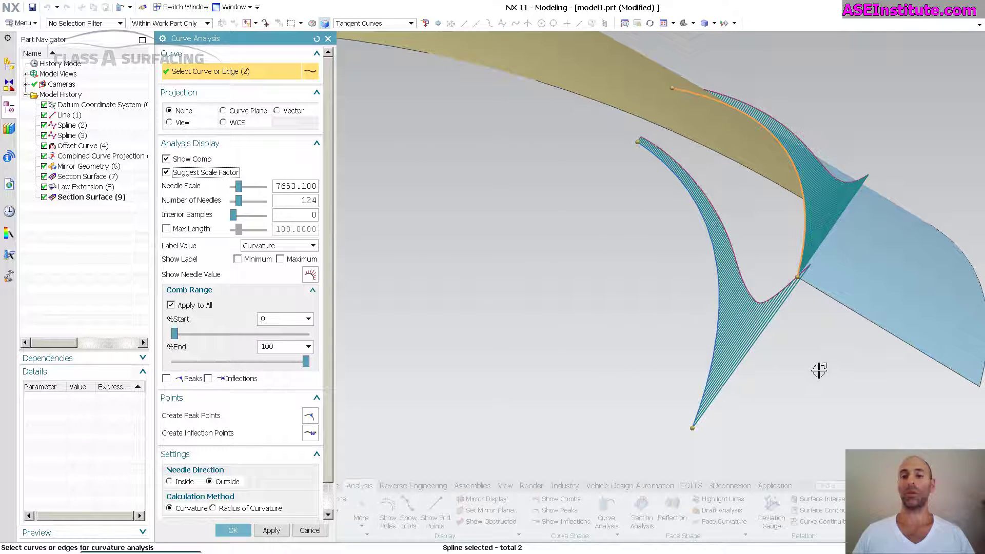
middle_click_drag(816, 371, 802, 374)
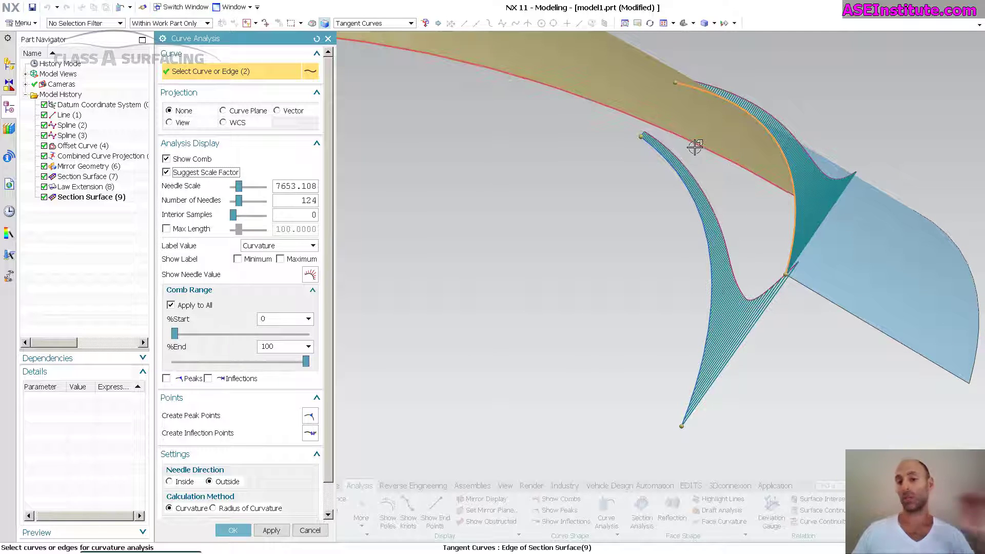
left_click(233, 530)
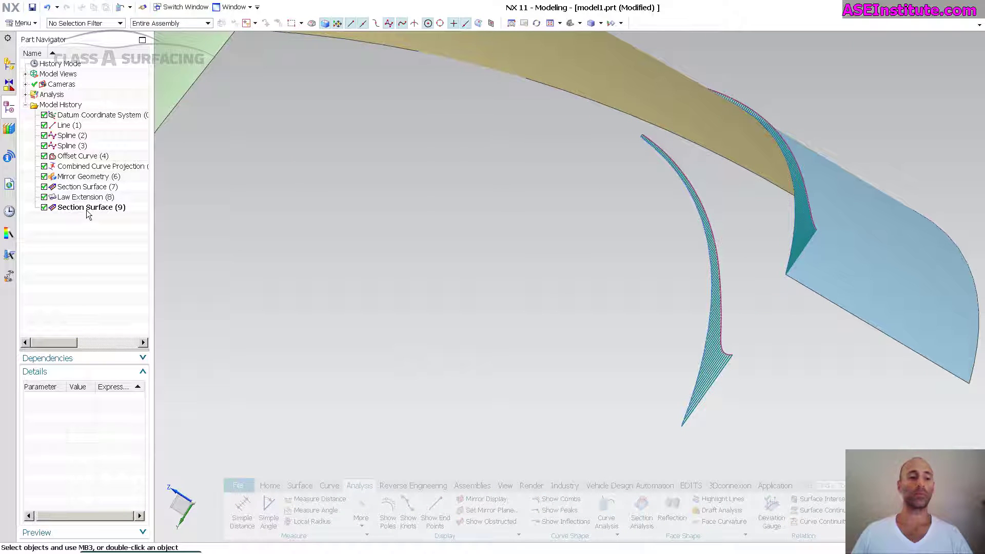
Set the offset curve's end value to 25 mm and review the updated combs and surfaces, including from the side
left_click(82, 156)
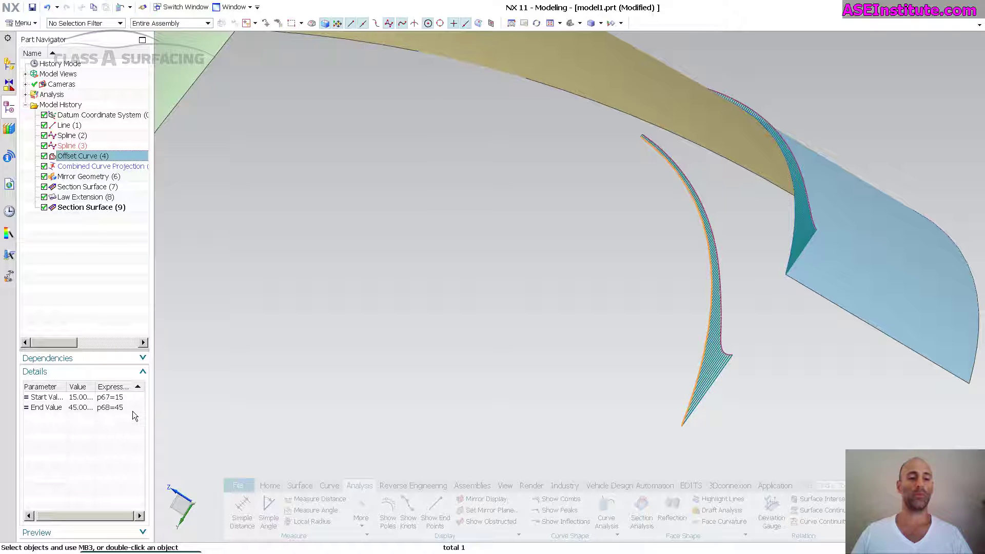
double_click(132, 411)
type("25")
key("Return")
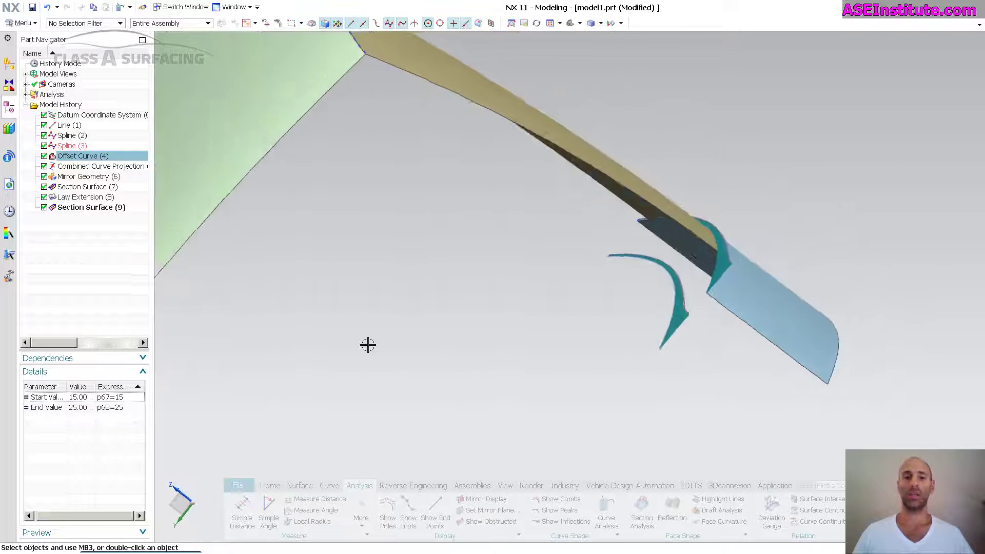
middle_click_drag(368, 345, 368, 345)
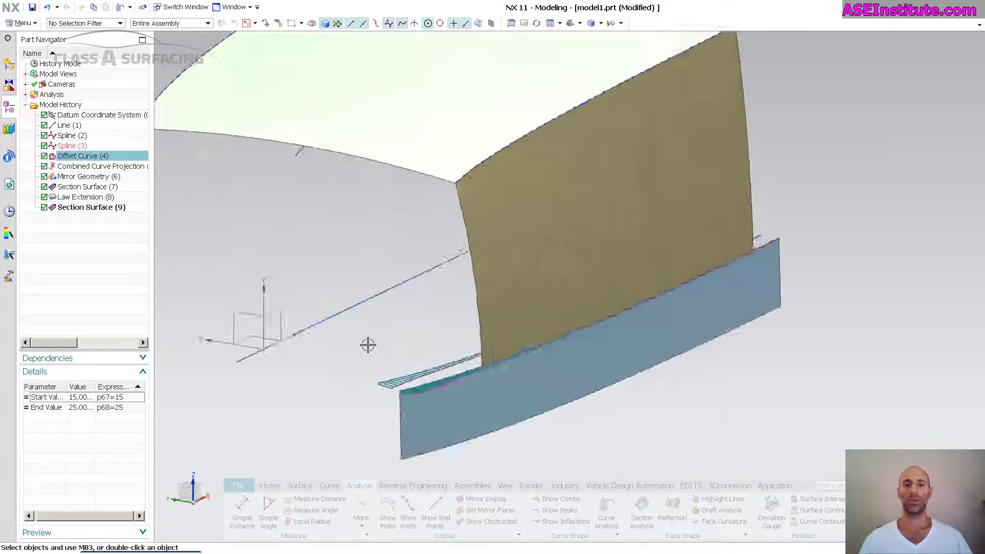
middle_click_drag(498, 291, 697, 263)
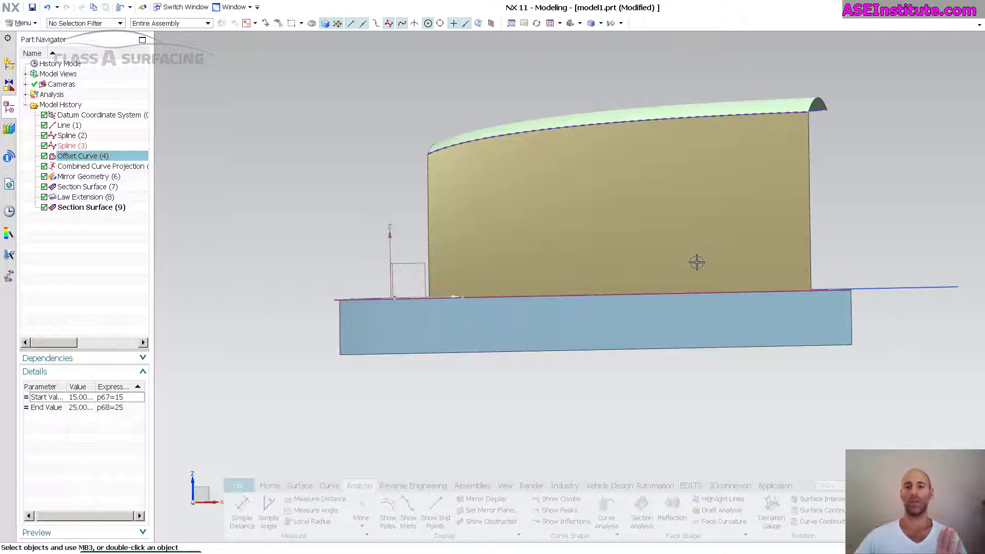